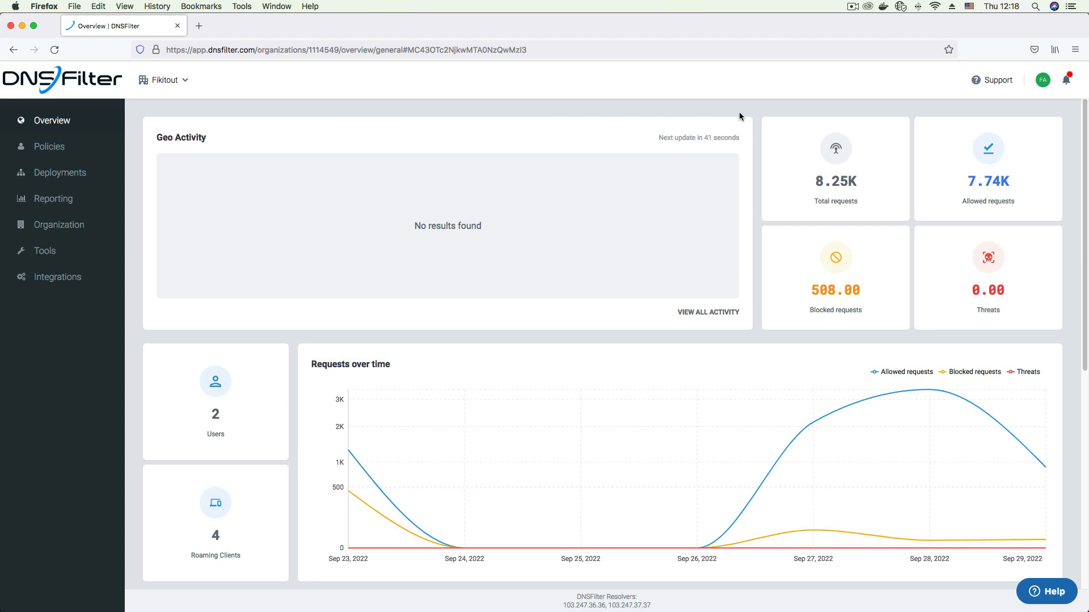
- Open the scheduled reports and start setting up a DNS Protection Summary Report
left_click(63, 198)
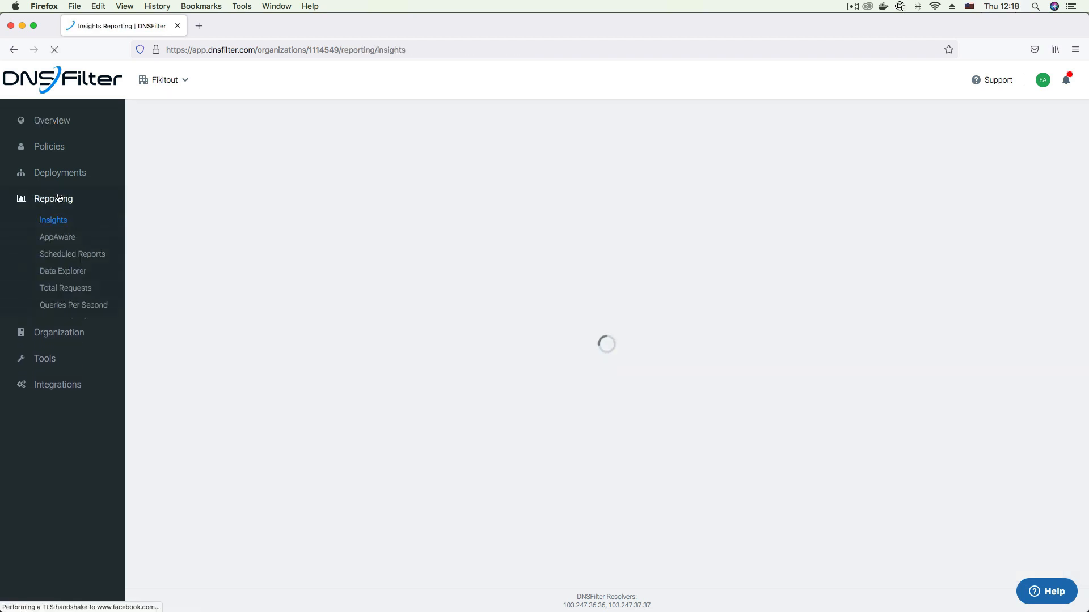
left_click(72, 256)
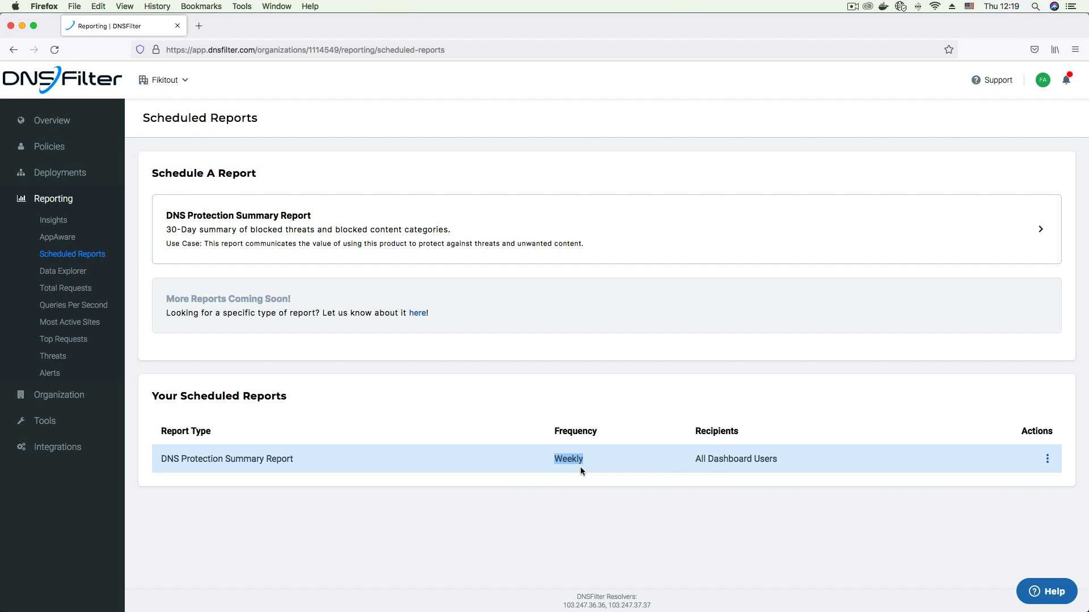
left_click(658, 234)
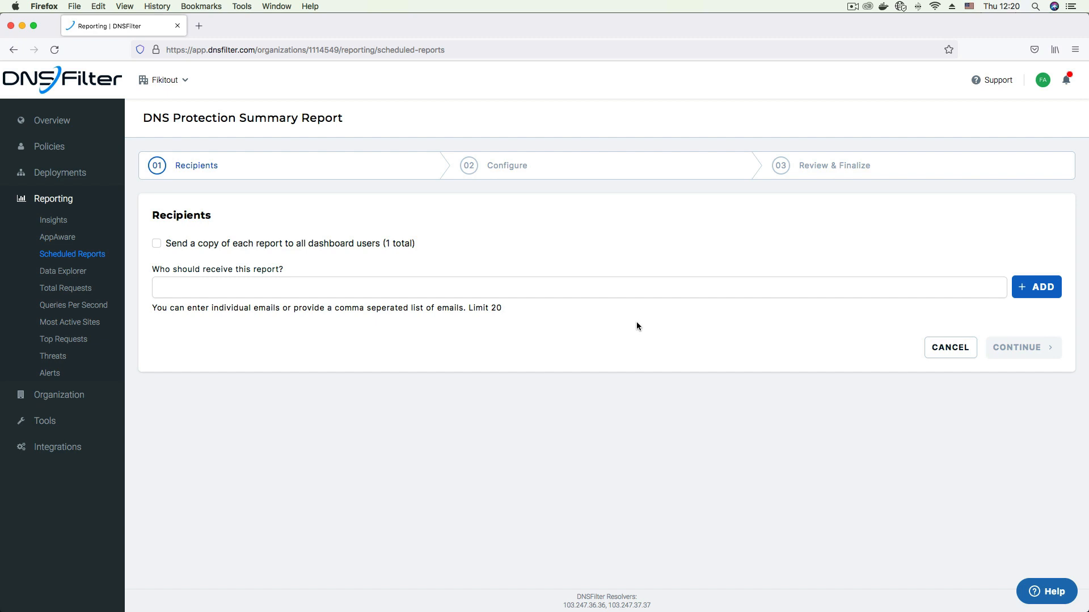
- Add three individual recipients to the report by entering their e-mail addresses as a comma-separated list
left_click(558, 292)
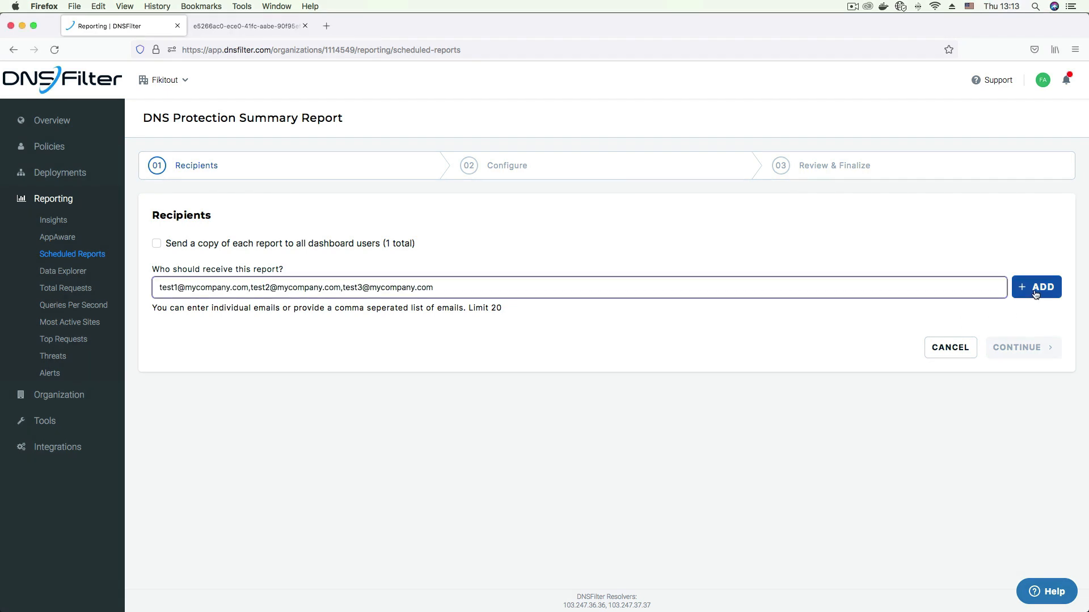
left_click(1036, 294)
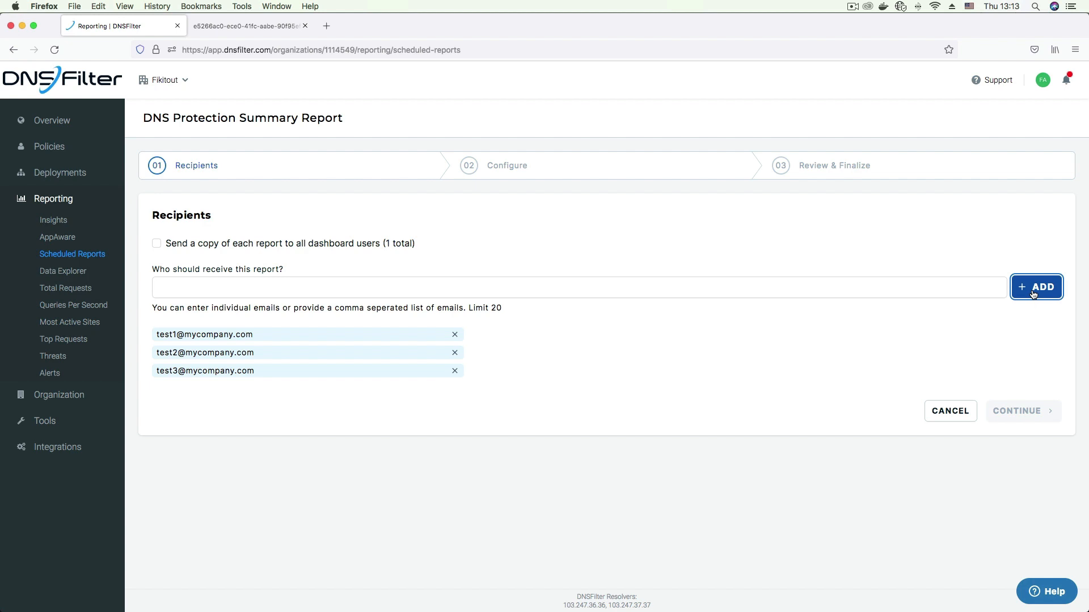
- Try adding a fourth recipient with an e-mail address from another company, and remove that recipient from the list
left_click(794, 287)
key("super+v")
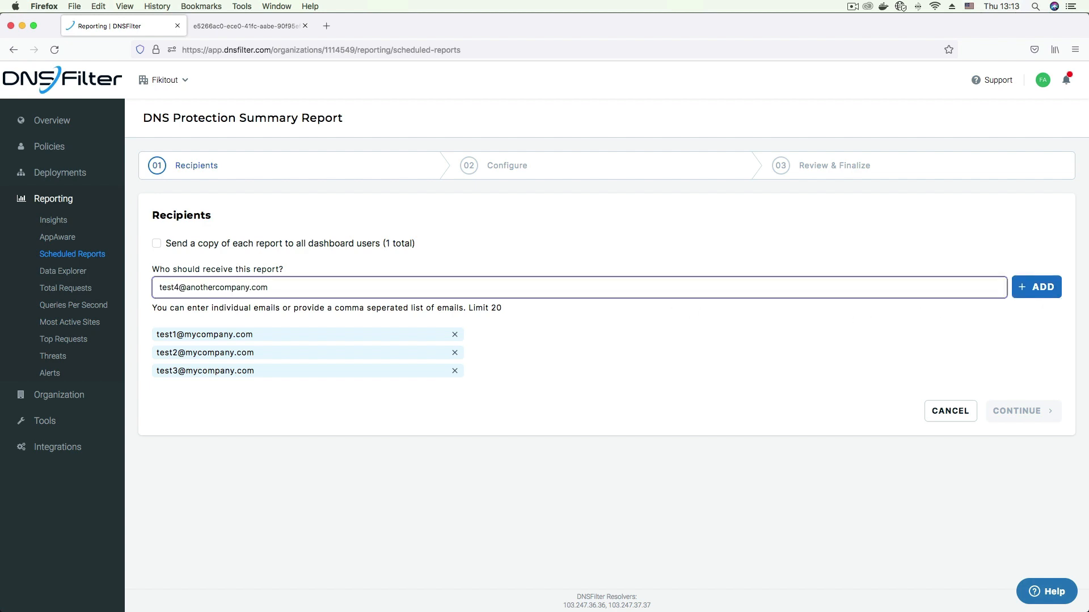
left_click(1046, 297)
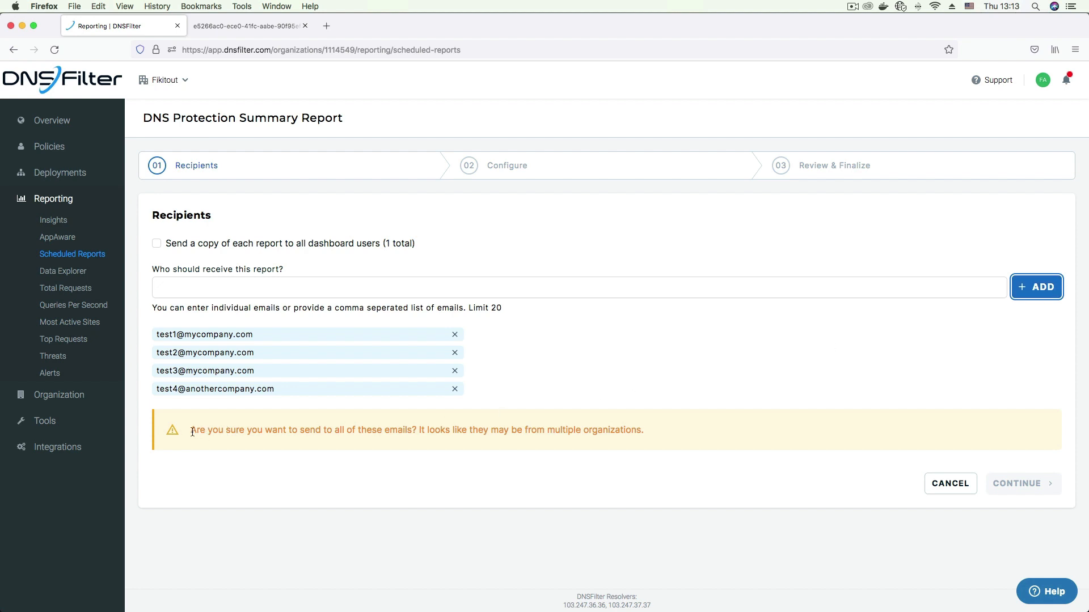
left_click_drag(189, 430, 651, 433)
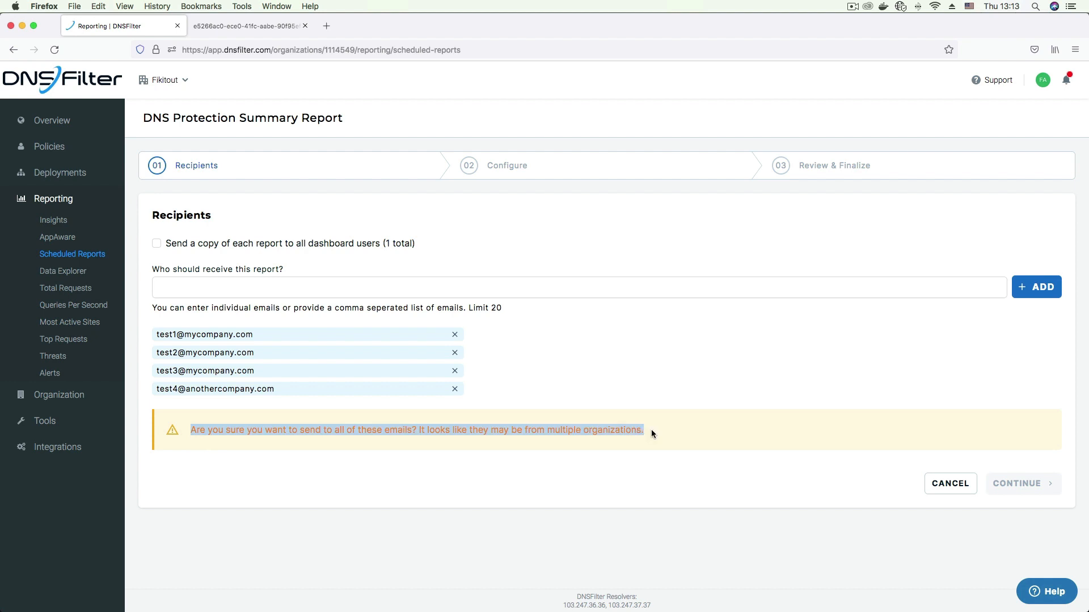
left_click(454, 389)
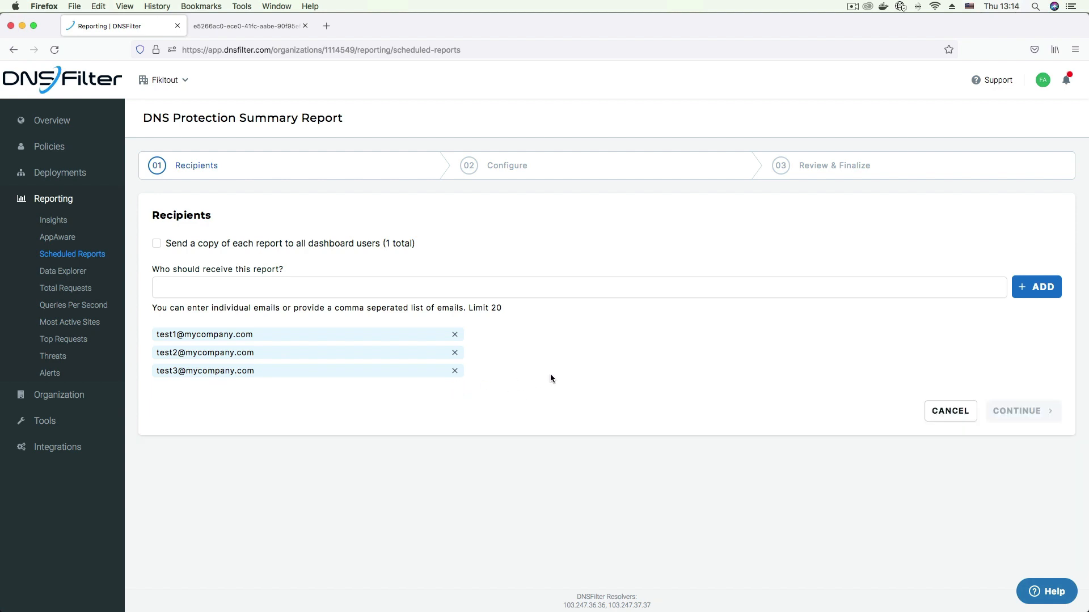
- Enable sending a copy of each report to all dashboard users and continue to the Configure stage
left_click(225, 244)
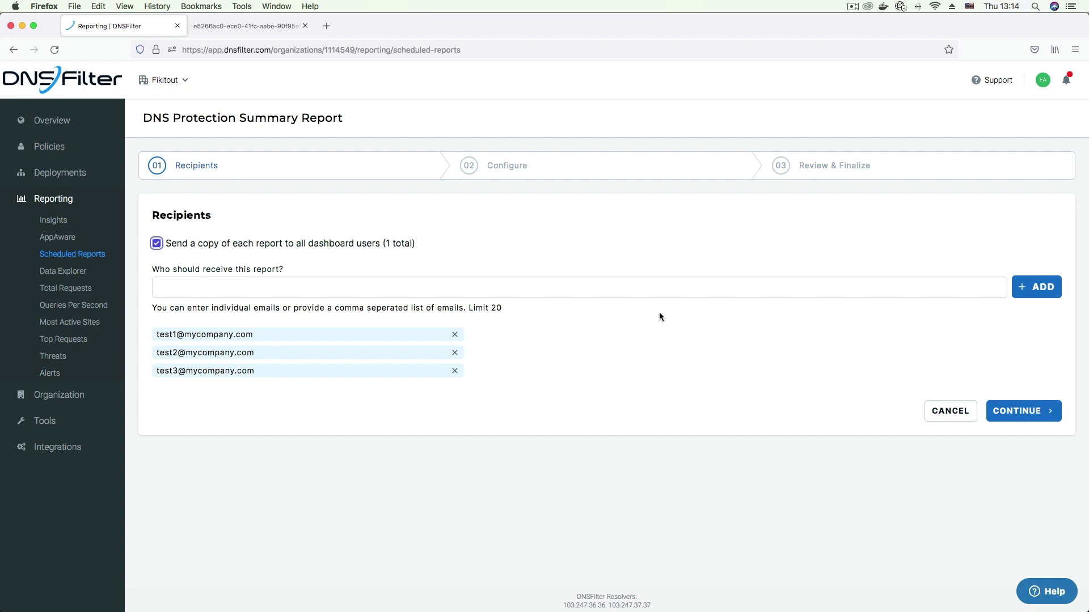
left_click(1023, 411)
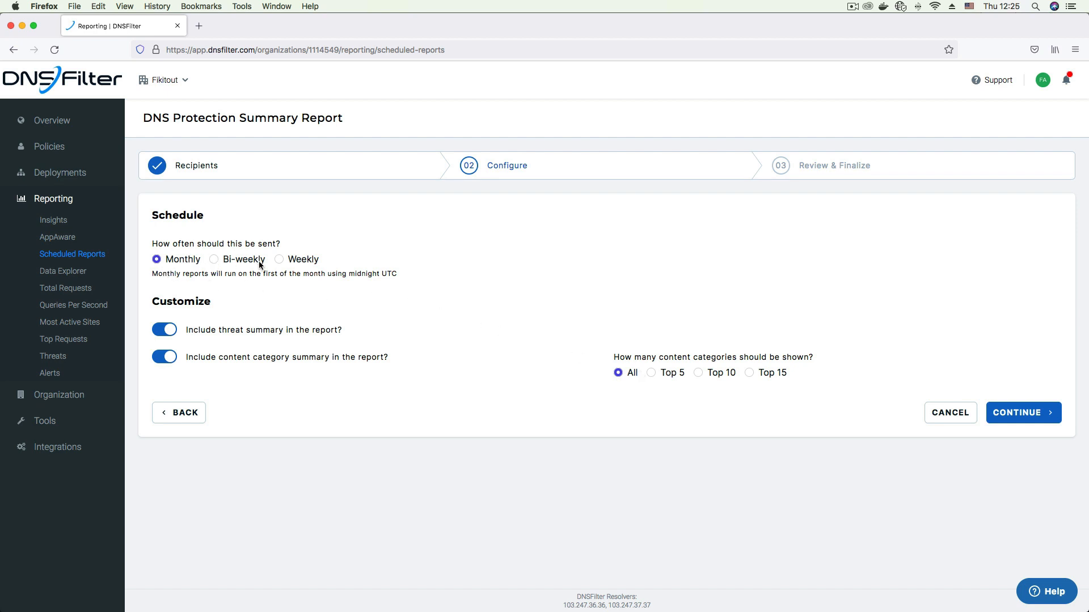
- Try the Bi-weekly and Weekly frequencies with Monday, Tuesday and Friday as run days, and return the frequency to Monthly
left_click(228, 261)
left_click(278, 261)
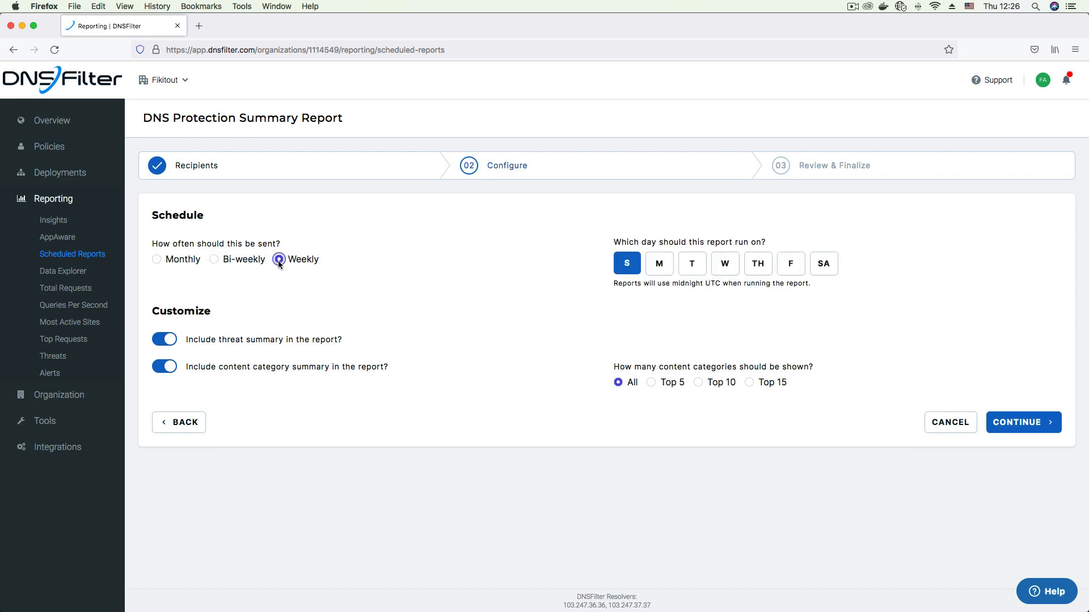
left_click(660, 267)
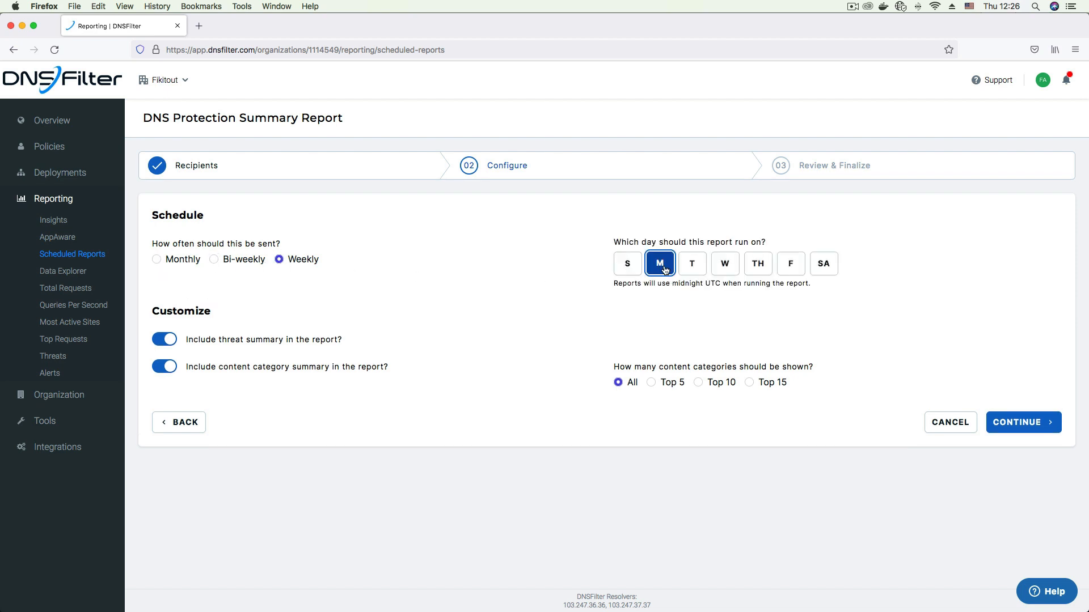
left_click(698, 274)
left_click(795, 275)
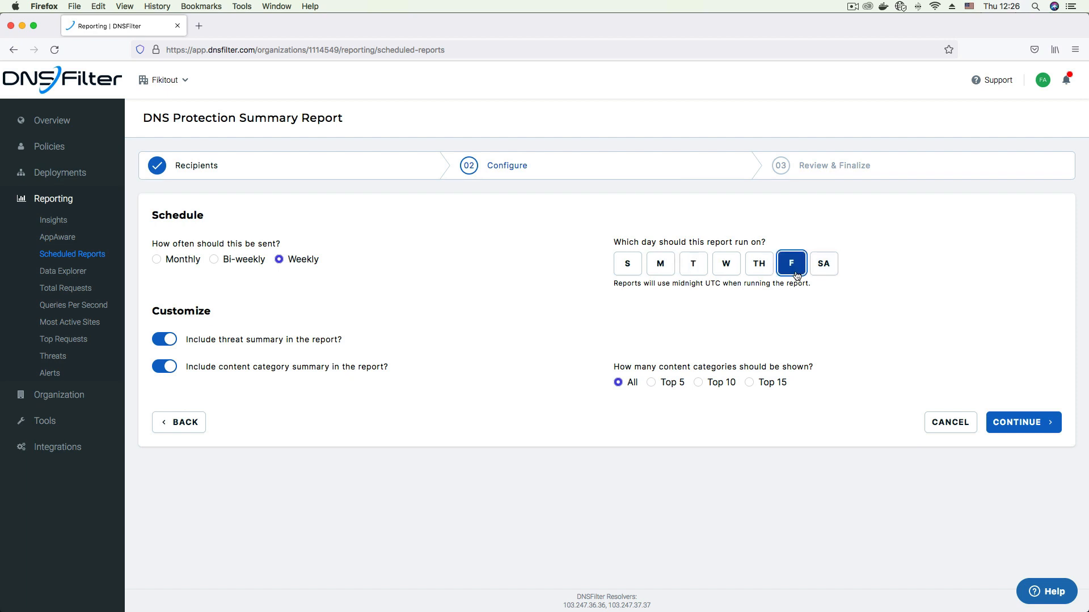
left_click(165, 259)
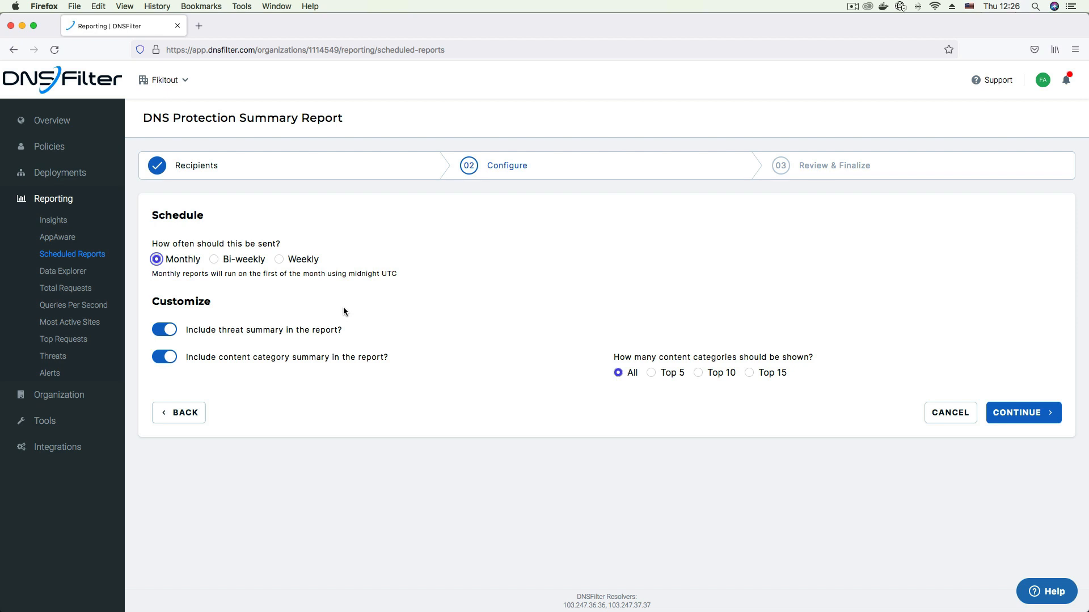
- Switch the threat summary and the content category summary off and back on in the report customization
left_click(164, 329)
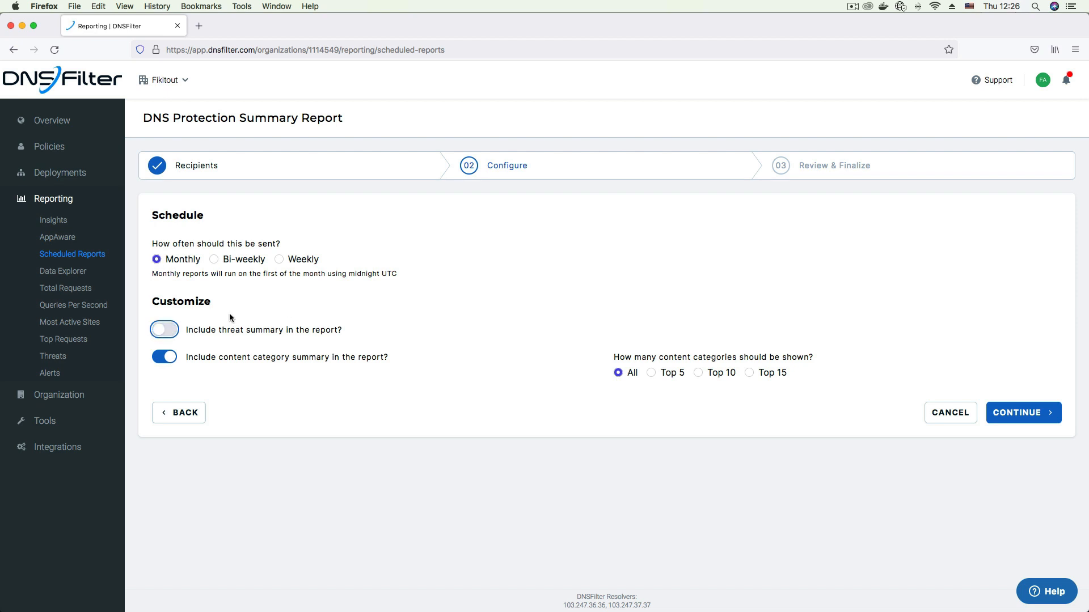
left_click(169, 330)
left_click(160, 357)
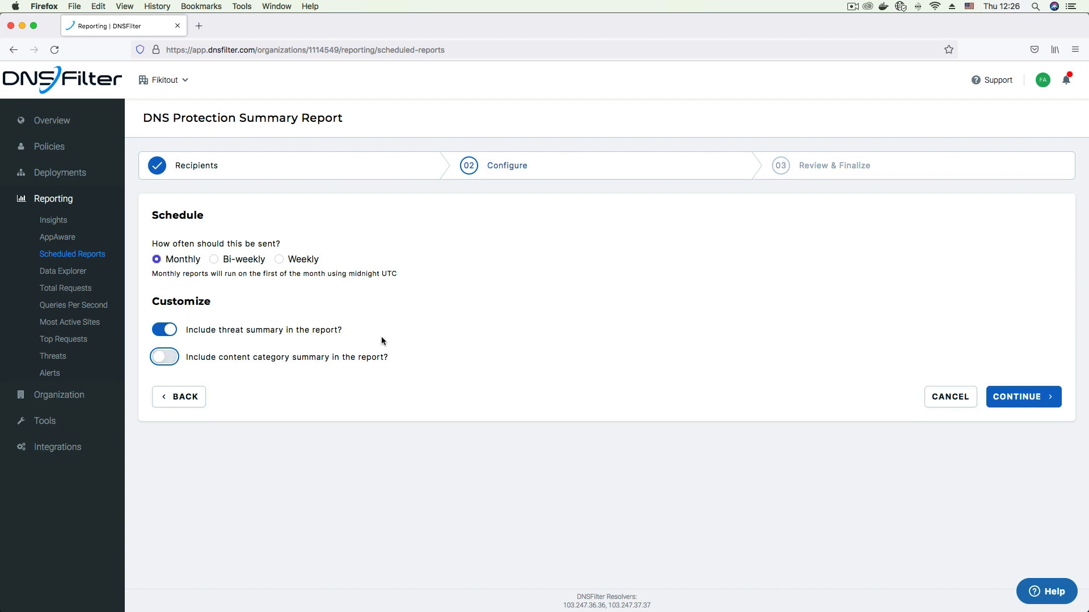
left_click(172, 359)
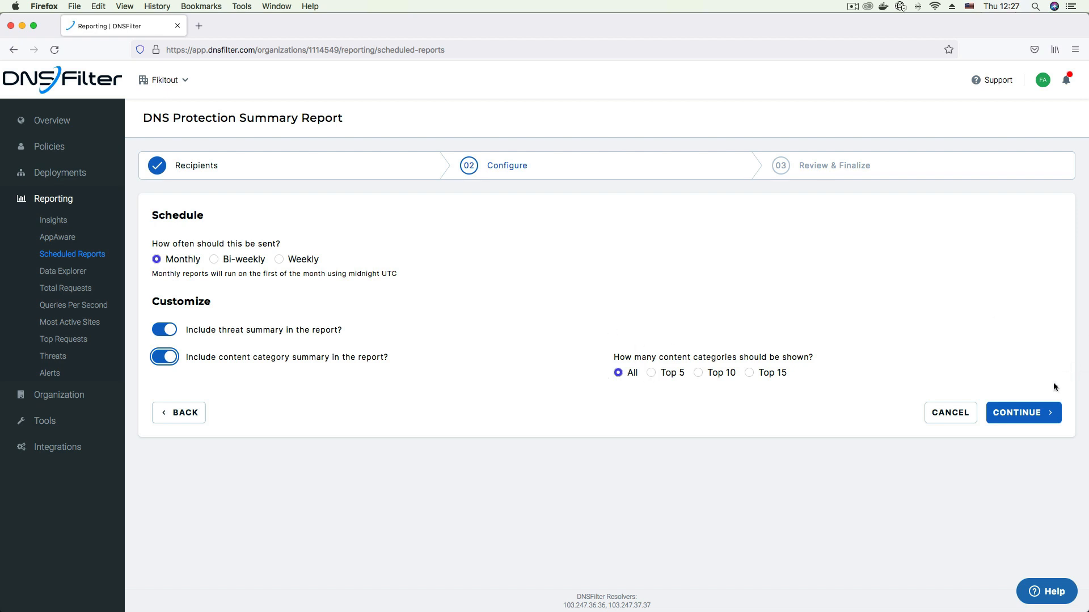
- Continue to the Review & Finalize stage, preview the report as a PDF, and return to the report setup
left_click(1027, 414)
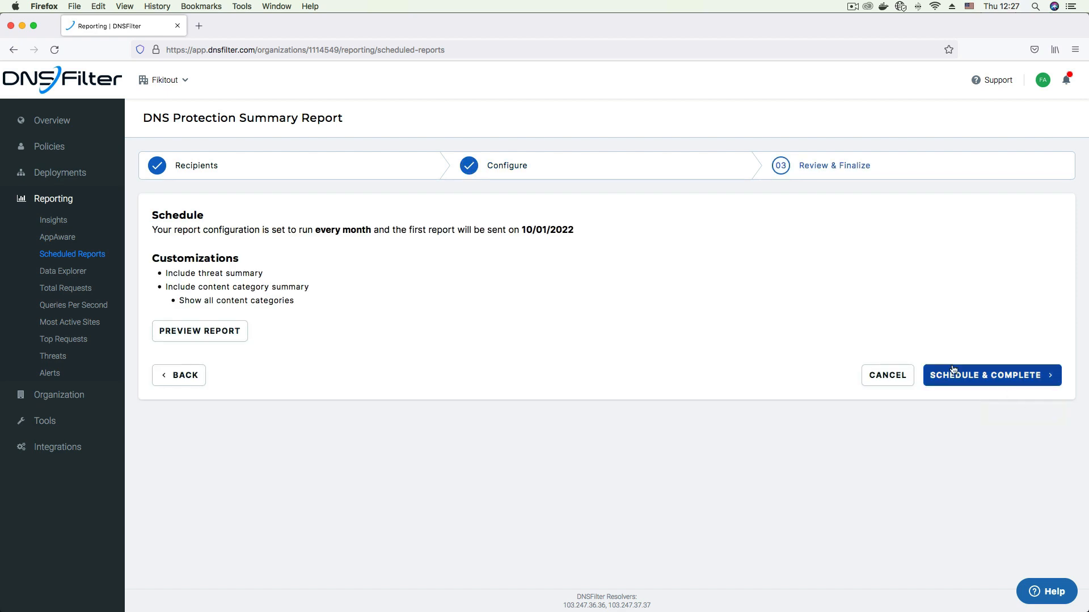
left_click(216, 337)
left_click(627, 364)
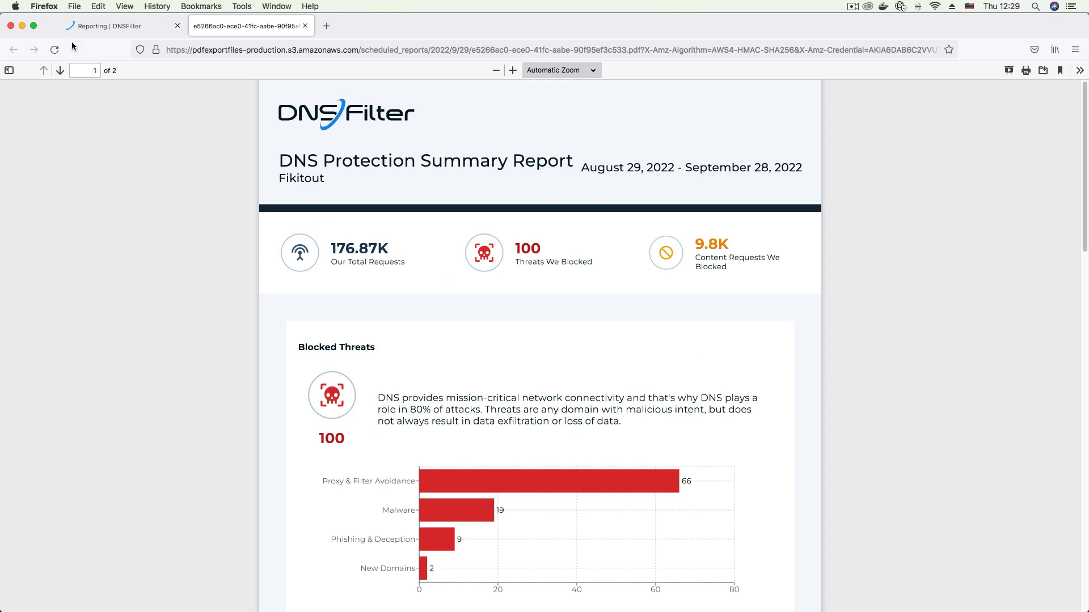
left_click(84, 29)
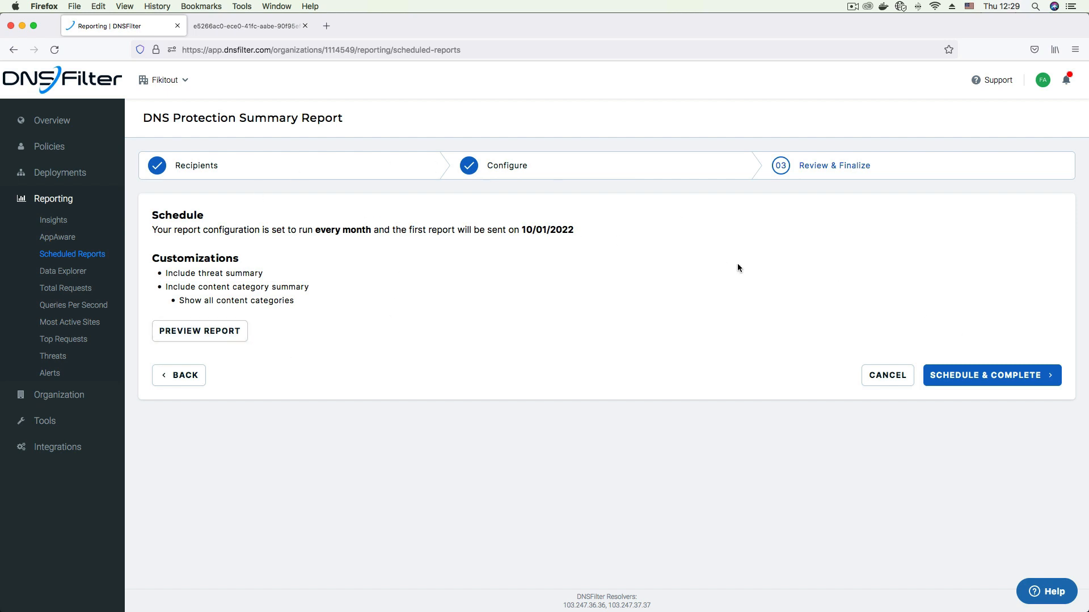
- Schedule and complete the monthly report, and show the available actions for the weekly scheduled report
left_click(1003, 381)
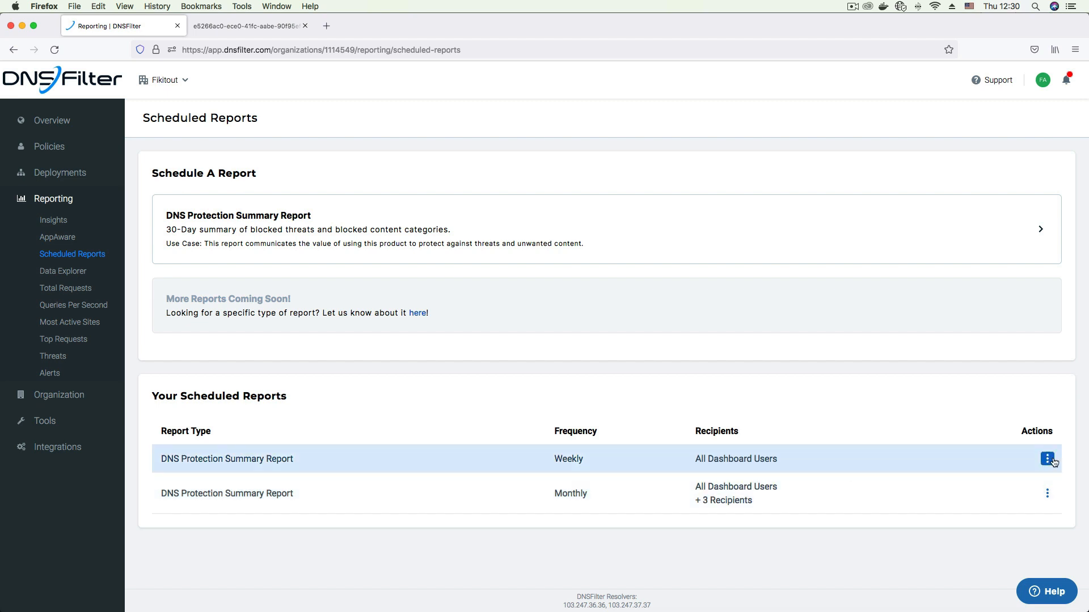
left_click(1048, 460)
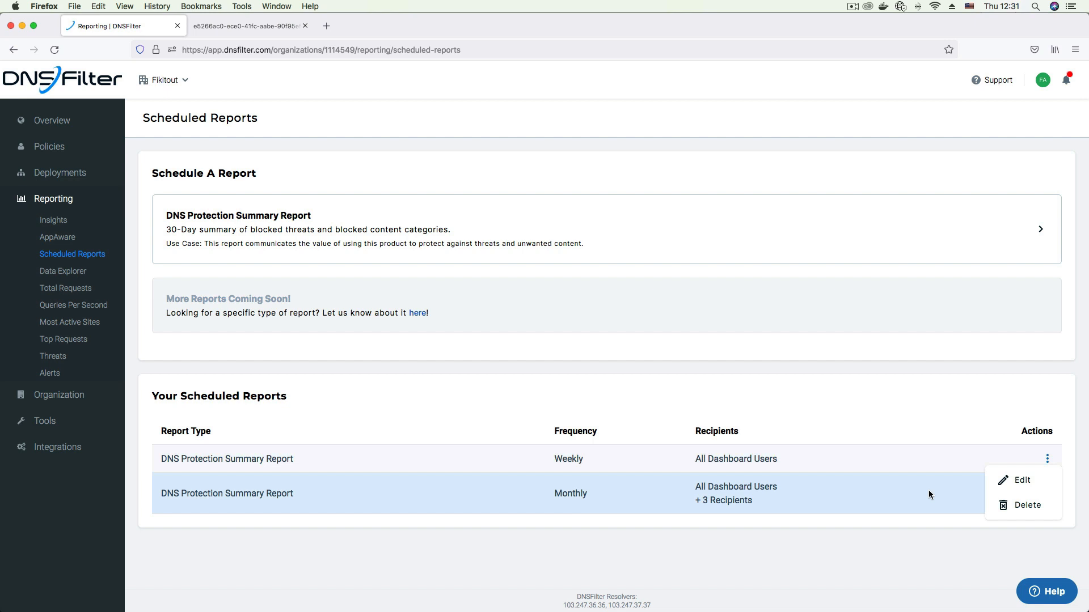
- Examine the PDF report's title, organization name, request totals, Blocked Threats chart and Blocked Content Requests chart
left_click(249, 28)
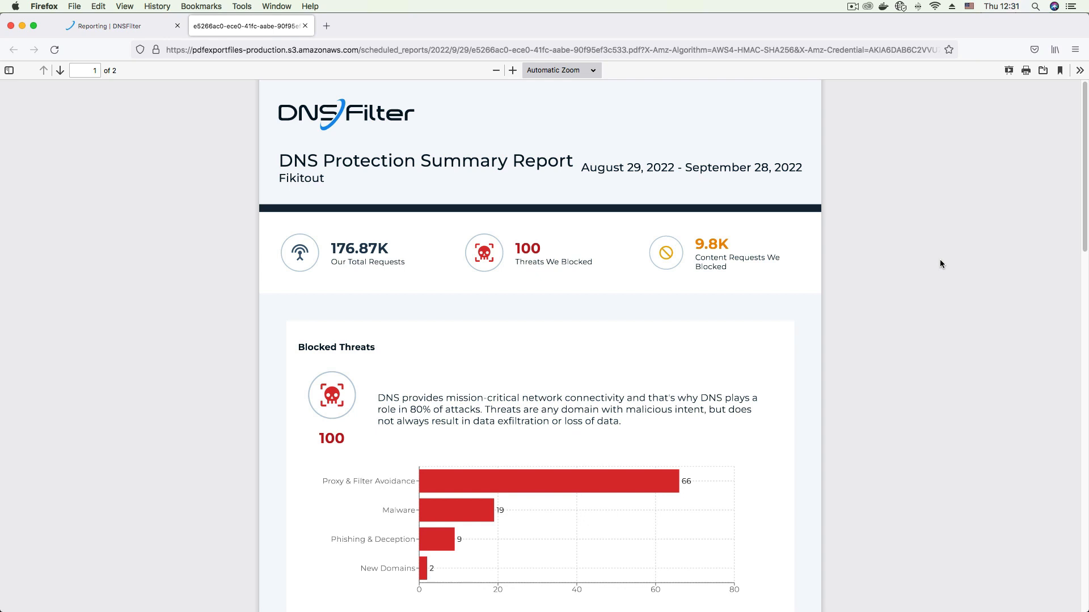
left_click_drag(278, 157, 572, 161)
left_click(277, 183)
left_click_drag(276, 183, 332, 184)
left_click(873, 214)
scroll(760, 271, "down", 2)
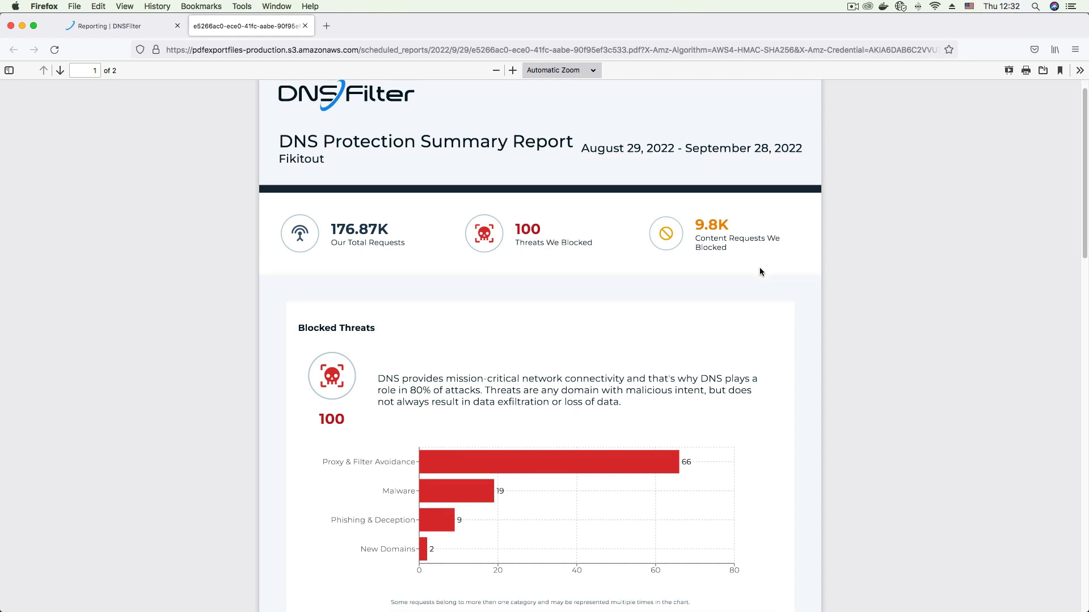
scroll(760, 271, "down", 1)
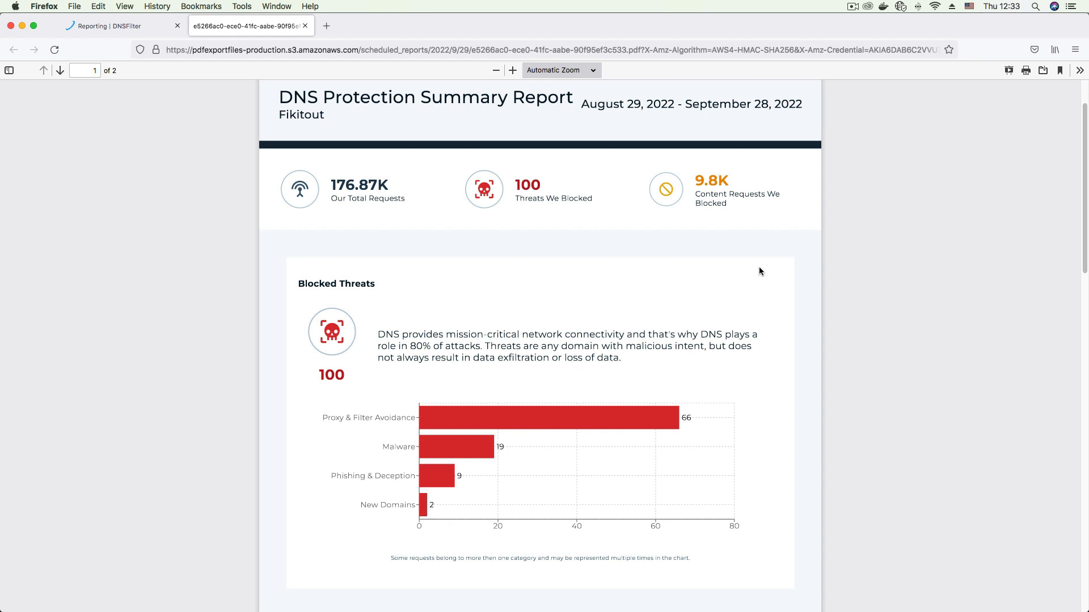
scroll(760, 271, "down", 5)
scroll(760, 271, "down", 9)
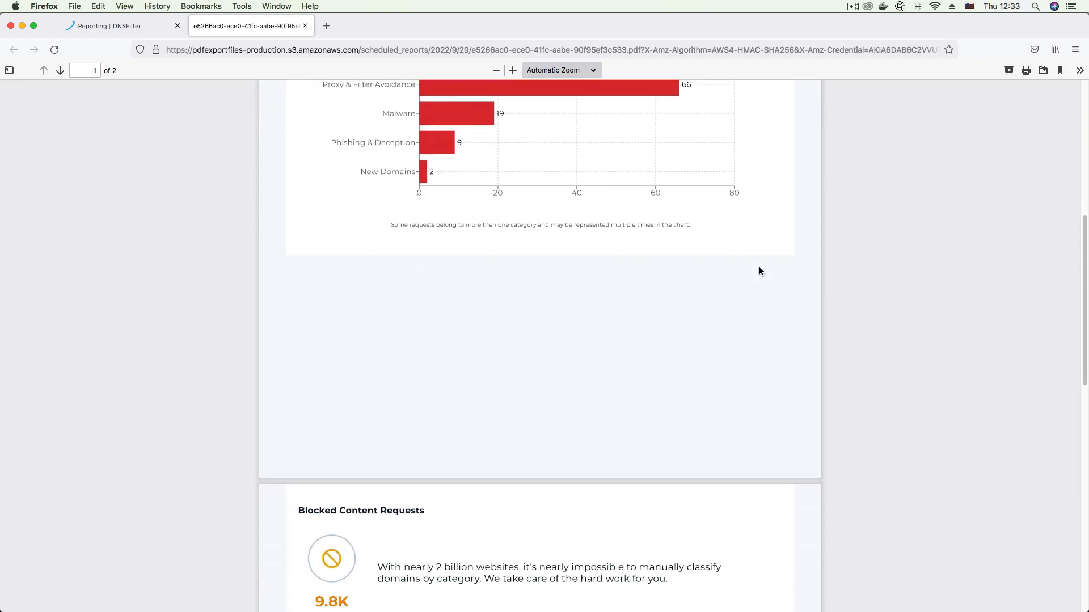
scroll(759, 271, "down", 3)
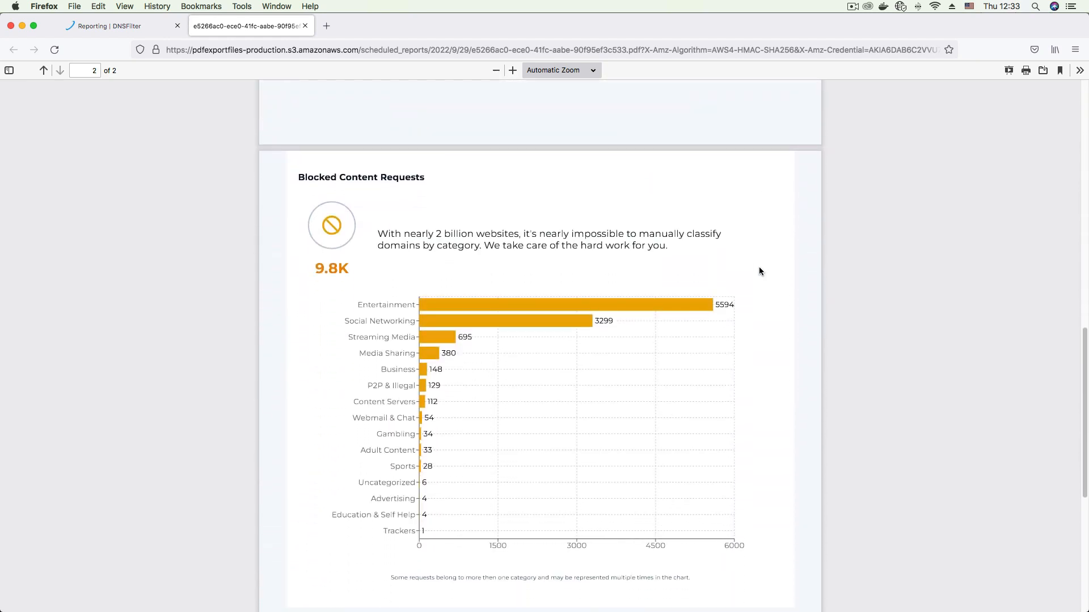